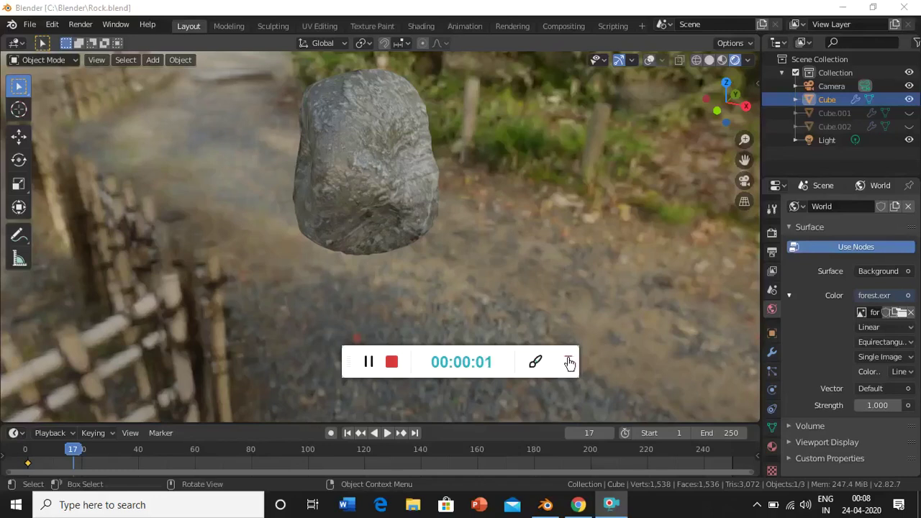
Replace the rock project with a new General scene of default cube, camera and light.
{"action": "left_click", "coordinate": [569, 359]}
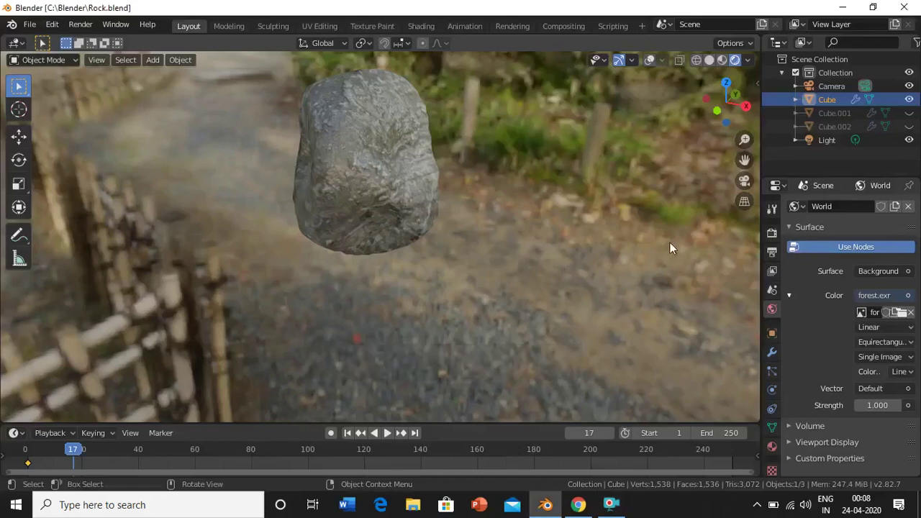
{"action": "mouse_move", "coordinate": [715, 112]}
{"action": "left_mouse_down"}
{"action": "mouse_move", "coordinate": [701, 108]}
{"action": "mouse_move", "coordinate": [720, 115]}
{"action": "left_mouse_up"}
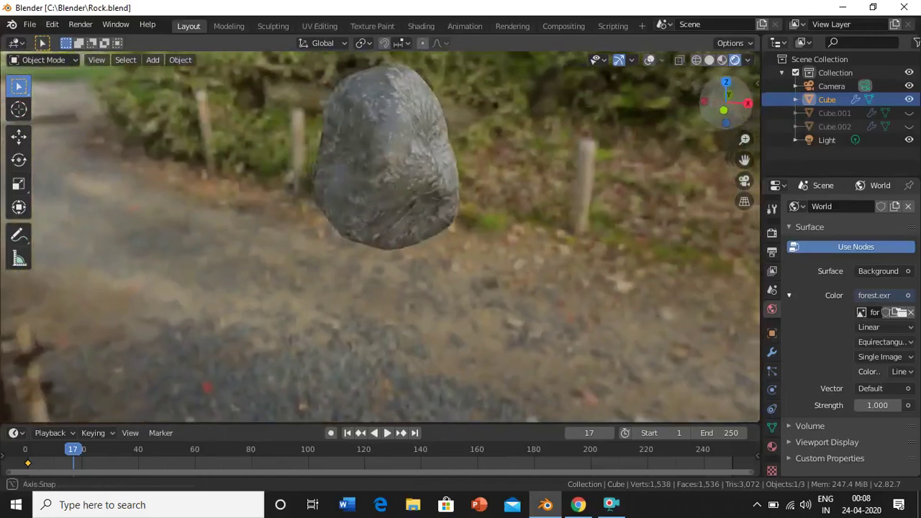
{"action": "left_click_drag", "start_coordinate": [720, 115], "coordinate": [615, 236]}
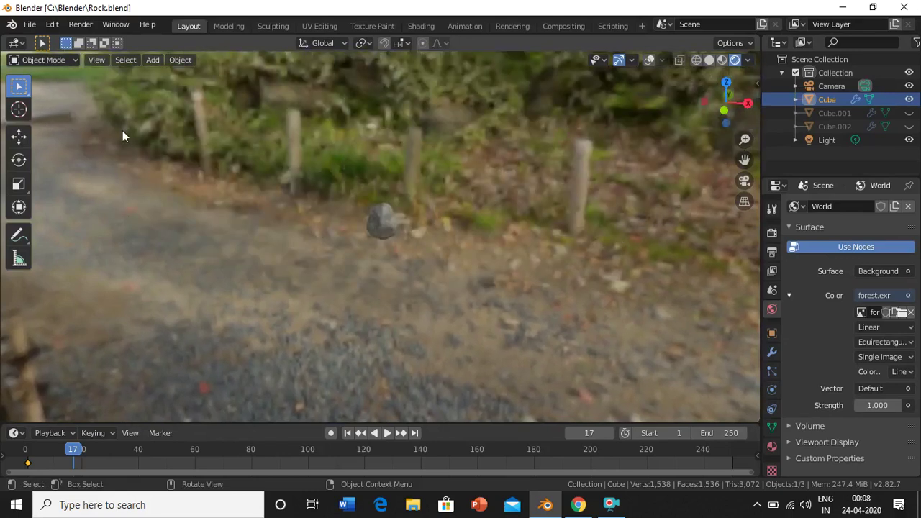
{"action": "left_click", "coordinate": [29, 26]}
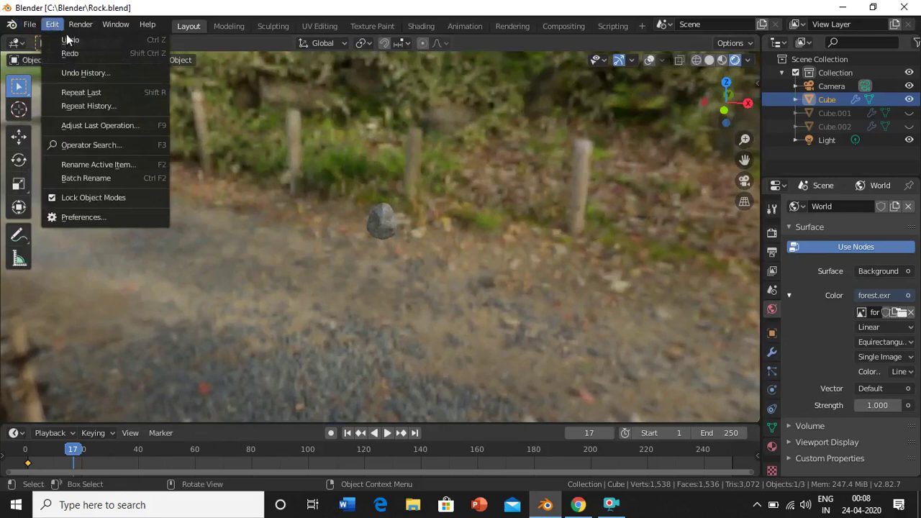
{"action": "left_click", "coordinate": [29, 26]}
{"action": "mouse_move", "coordinate": [46, 39]}
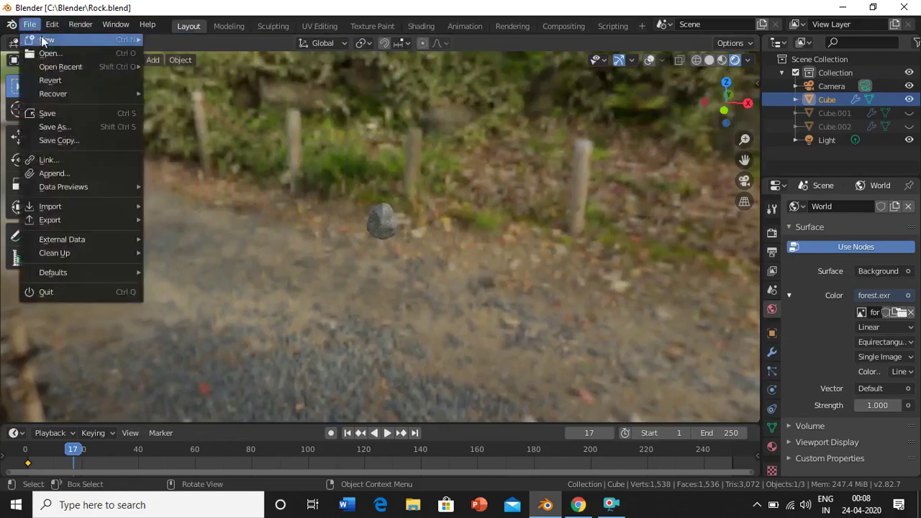
{"action": "left_click", "coordinate": [161, 40]}
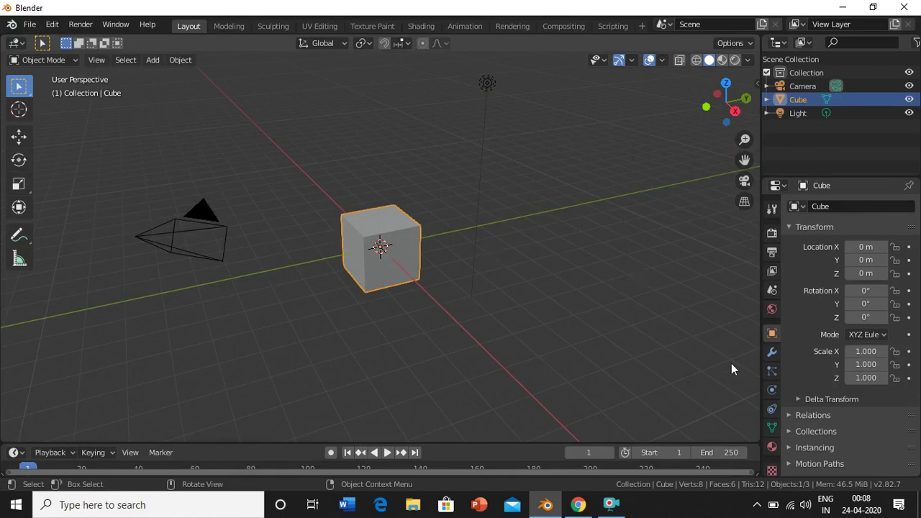
Give the cube a Subdivision Surface modifier with viewport level 4 and render level 3.
{"action": "left_click", "coordinate": [768, 353]}
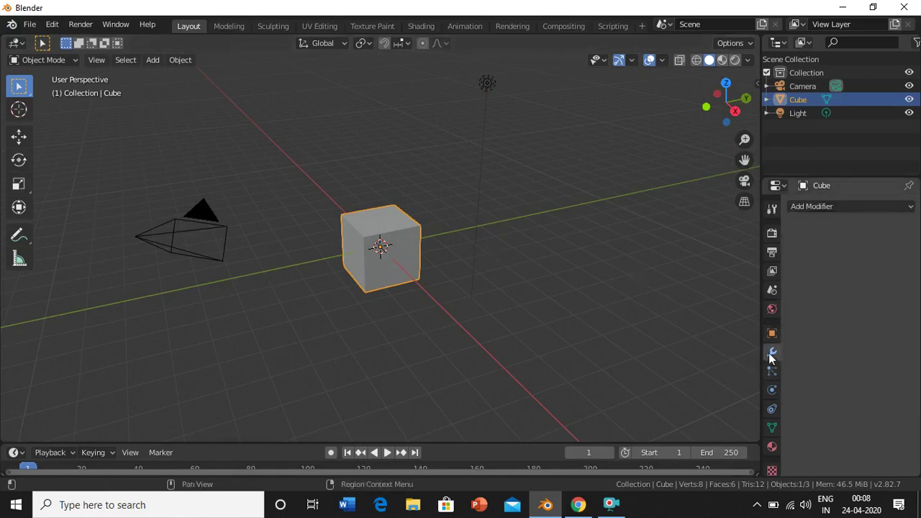
{"action": "left_click", "coordinate": [884, 209]}
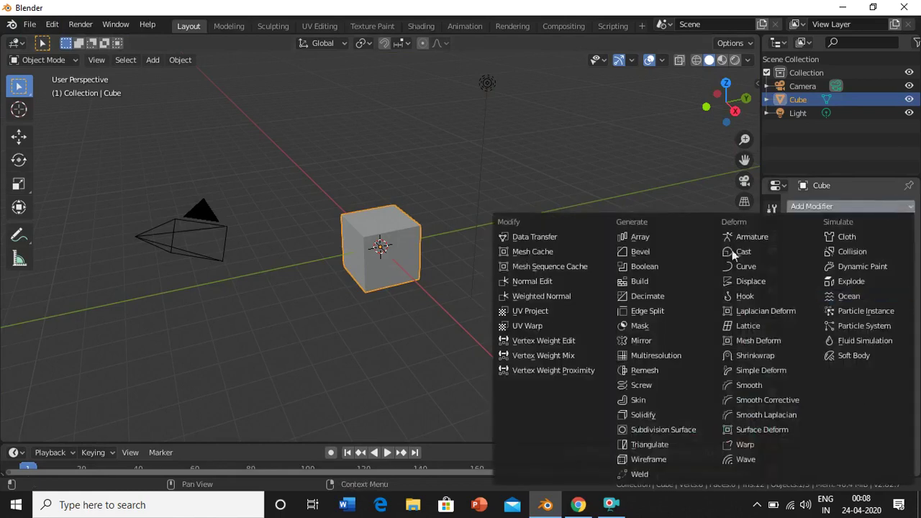
{"action": "left_click", "coordinate": [661, 432]}
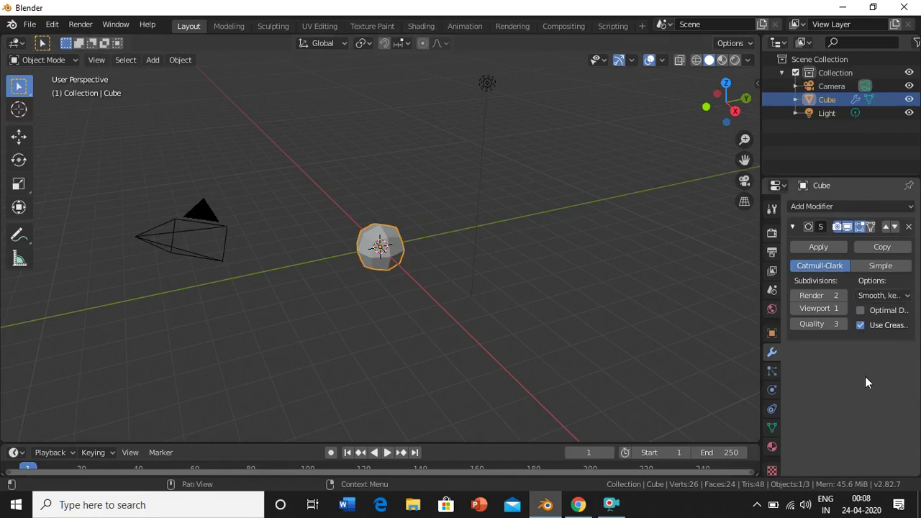
{"action": "left_click", "coordinate": [843, 308]}
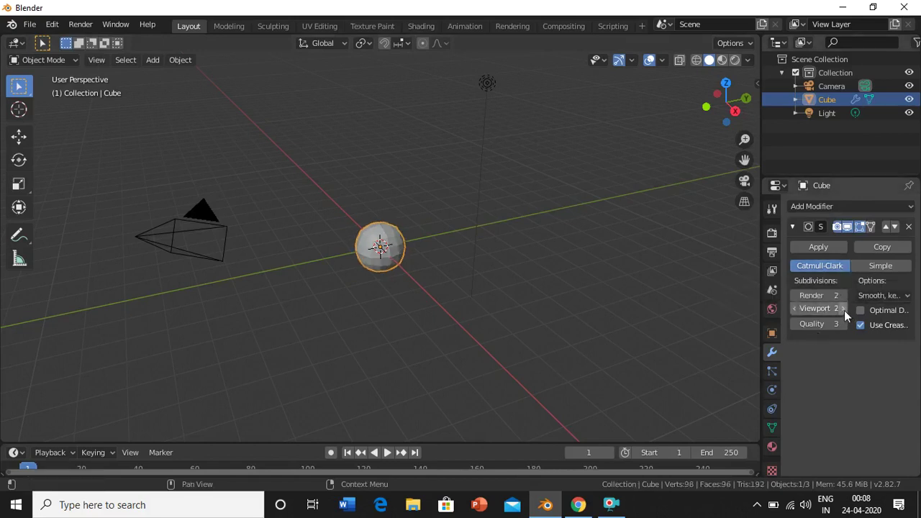
{"action": "left_click", "coordinate": [843, 309]}
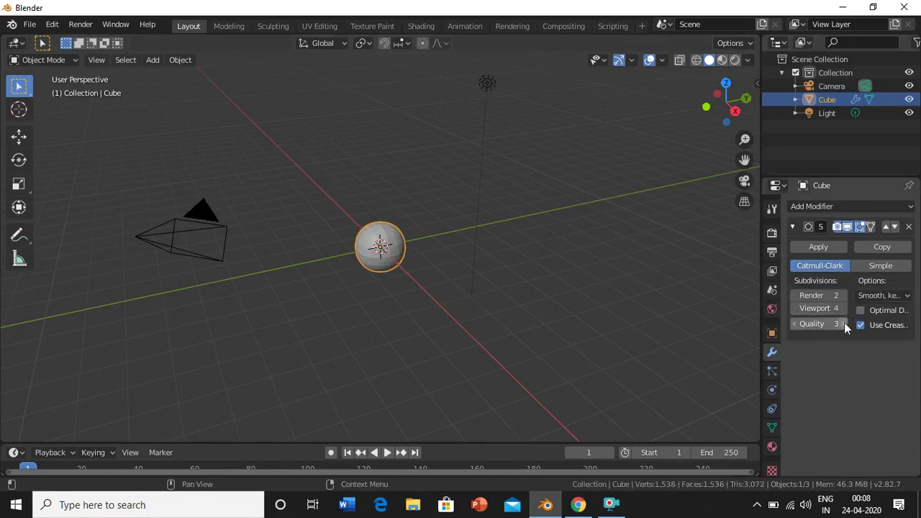
{"action": "left_click", "coordinate": [842, 295]}
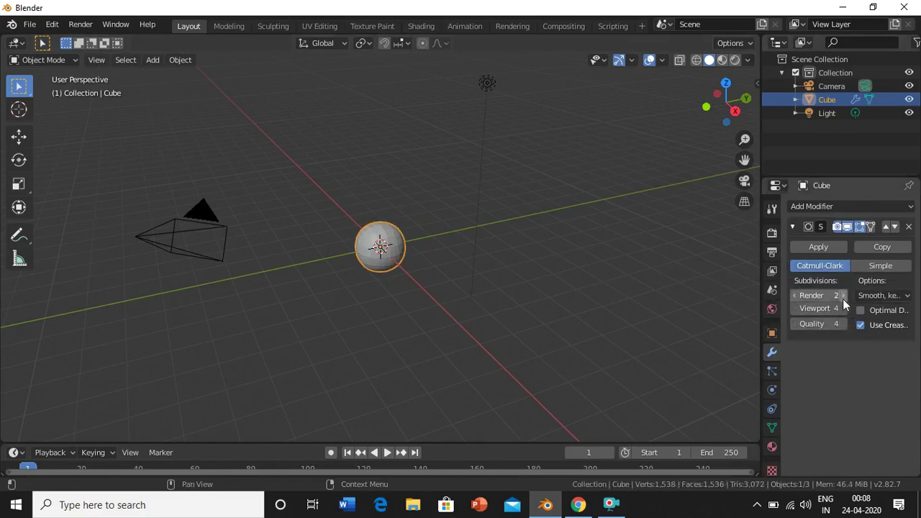
Add a Displace modifier with a new texture and show that texture's properties.
{"action": "left_click", "coordinate": [884, 206]}
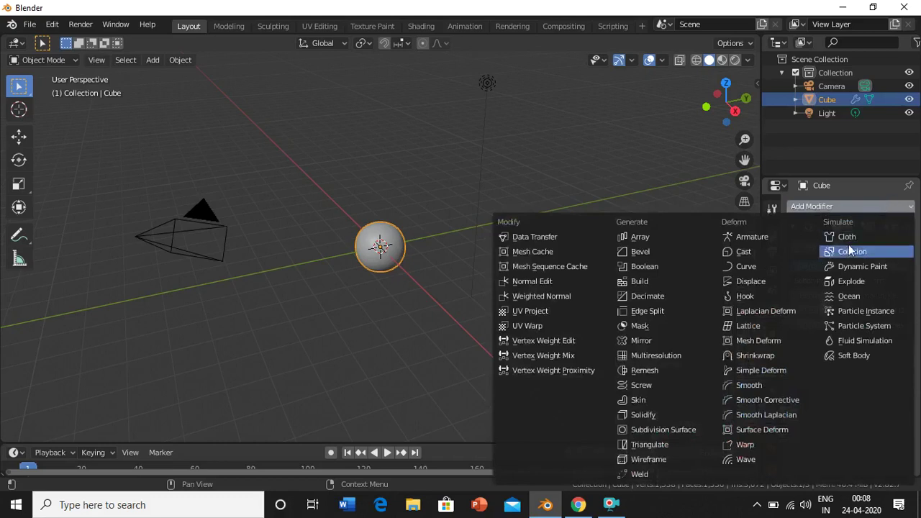
{"action": "left_click", "coordinate": [767, 280]}
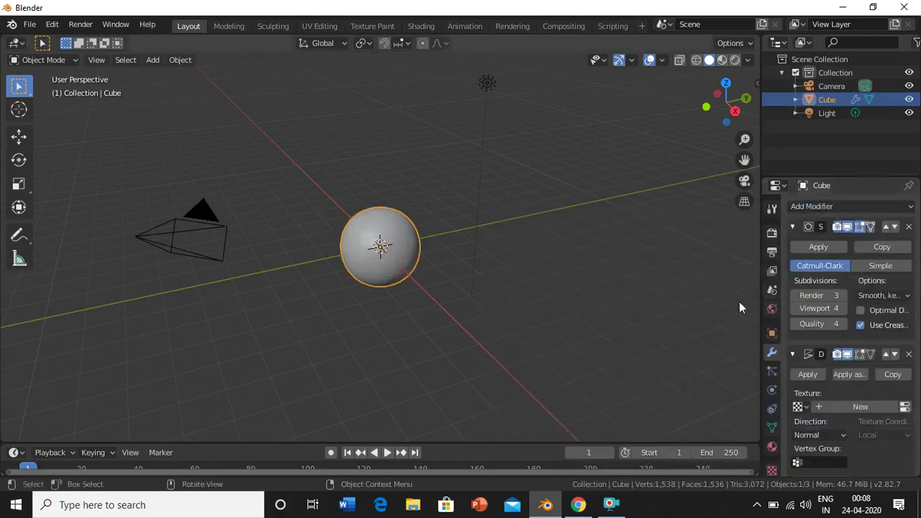
{"action": "left_click", "coordinate": [856, 407]}
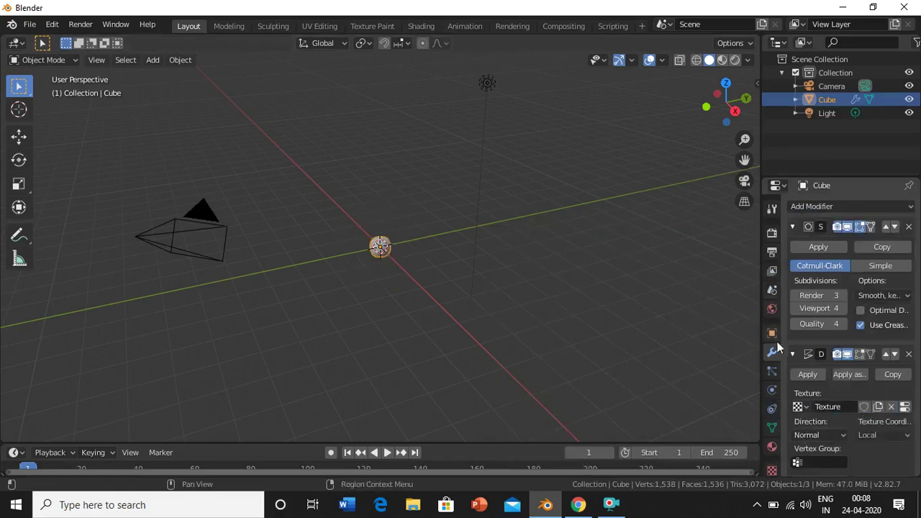
{"action": "left_click", "coordinate": [772, 470]}
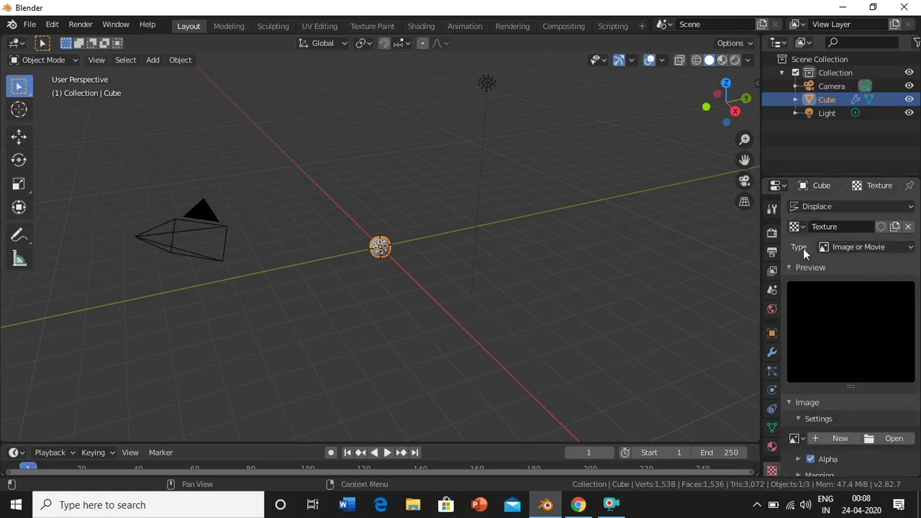
Change the displacement texture type to Voronoi.
{"action": "left_click", "coordinate": [877, 247]}
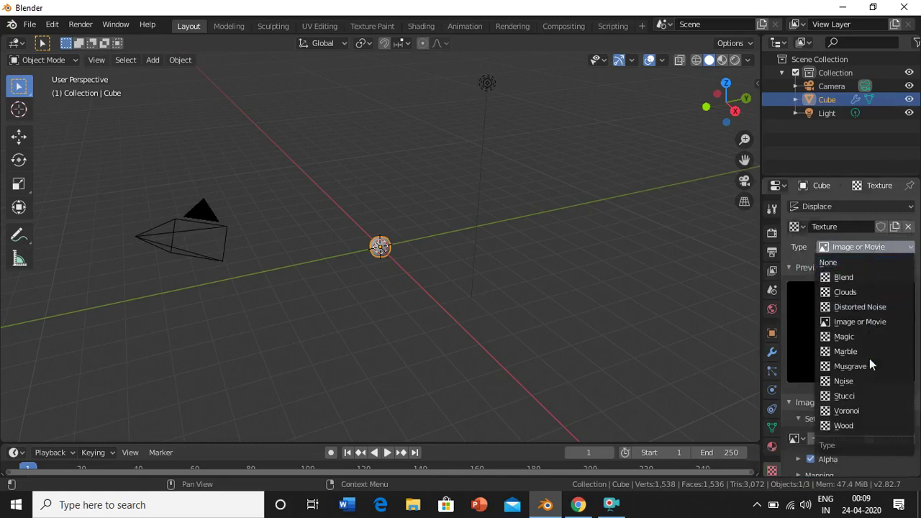
{"action": "left_click", "coordinate": [868, 411]}
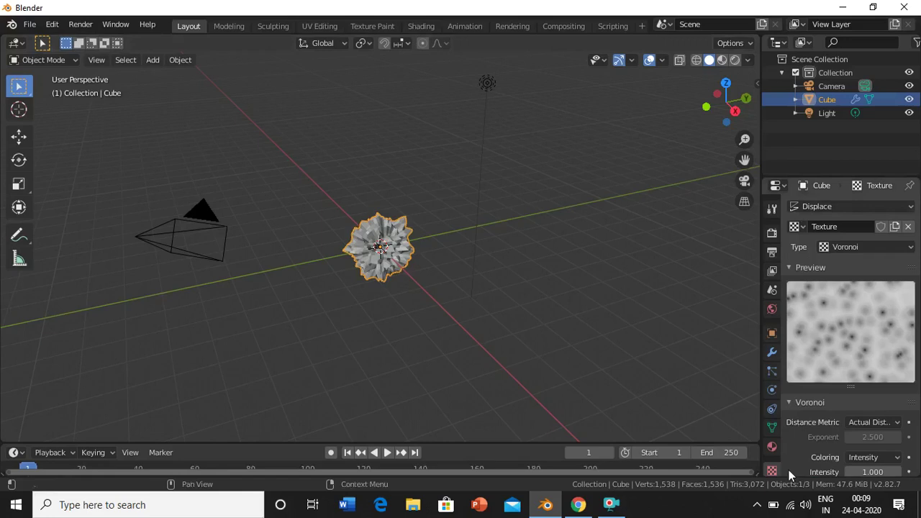
{"action": "scroll", "coordinate": [839, 457], "scroll_direction": "down", "scroll_amount": 4}
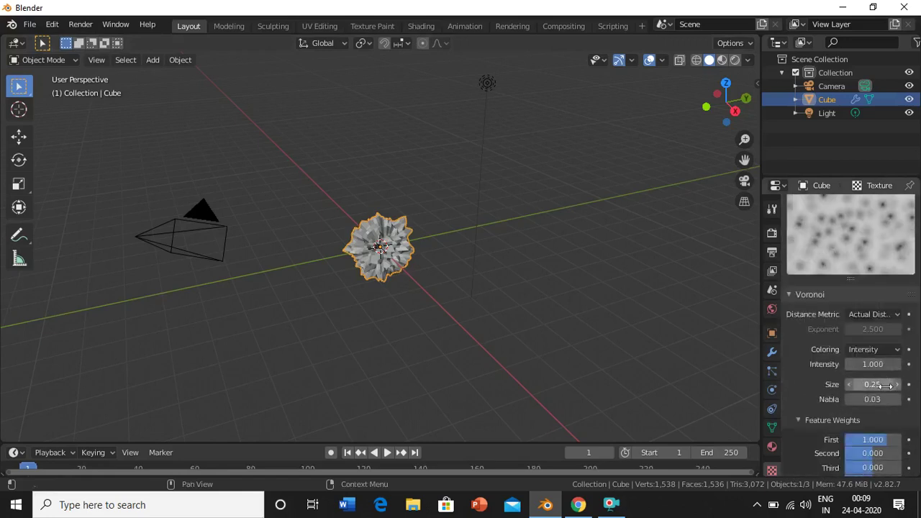
Set the Voronoi Size to 0.41, then drag it up to about 1.01.
{"action": "left_click", "coordinate": [856, 384]}
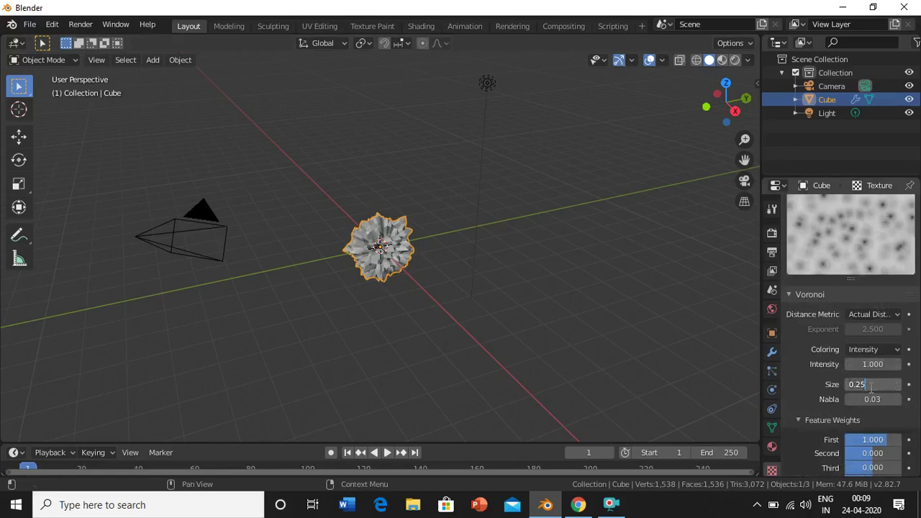
{"action": "type", "text": "0.41"}
{"action": "key", "text": "Return"}
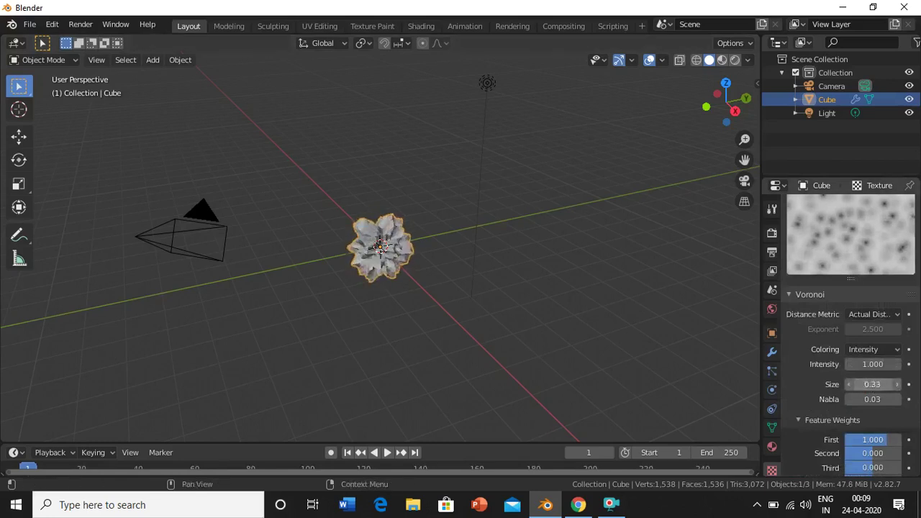
{"action": "left_click_drag", "start_coordinate": [872, 385], "coordinate": [899, 384]}
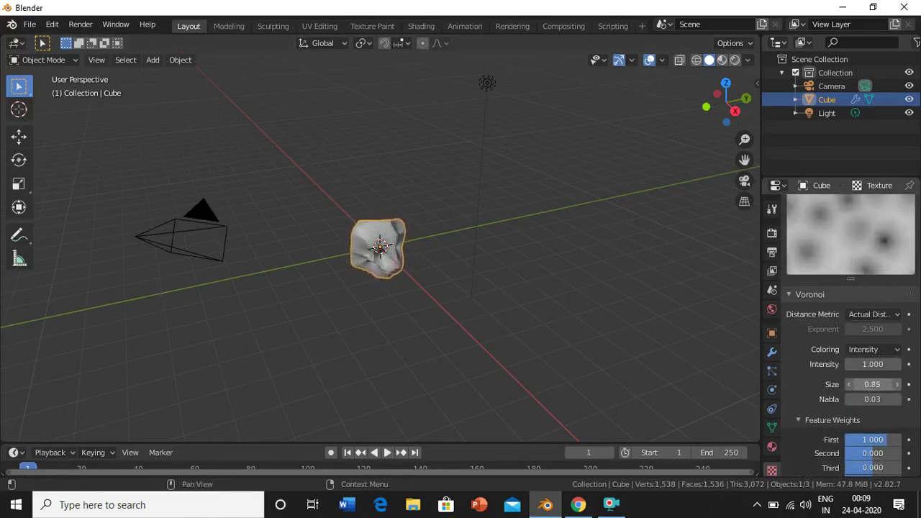
{"action": "mouse_move", "coordinate": [879, 384]}
{"action": "left_mouse_down"}
{"action": "mouse_move", "coordinate": [900, 384]}
{"action": "mouse_move", "coordinate": [860, 384]}
{"action": "left_mouse_up"}
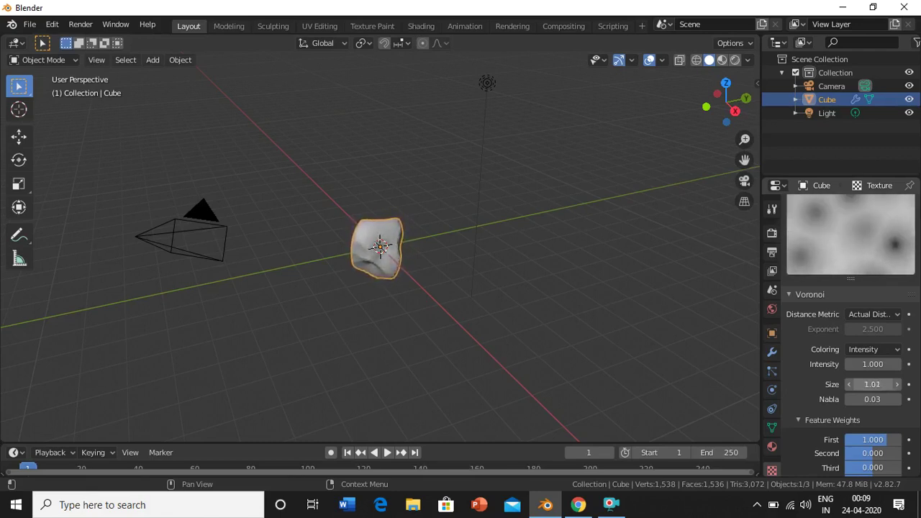
Orbit and zoom the viewport to inspect the displaced rock shape.
{"action": "left_click_drag", "start_coordinate": [726, 104], "coordinate": [719, 108]}
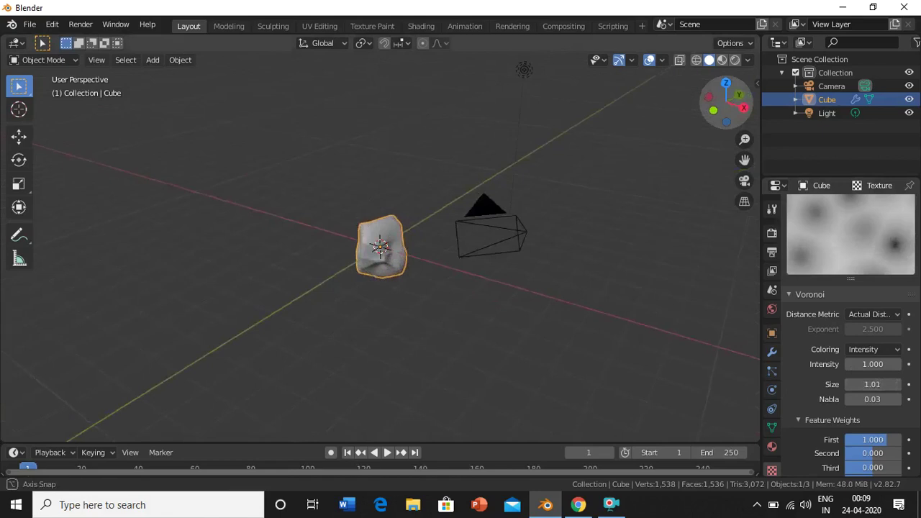
{"action": "scroll", "coordinate": [499, 347], "scroll_direction": "up", "scroll_amount": 10}
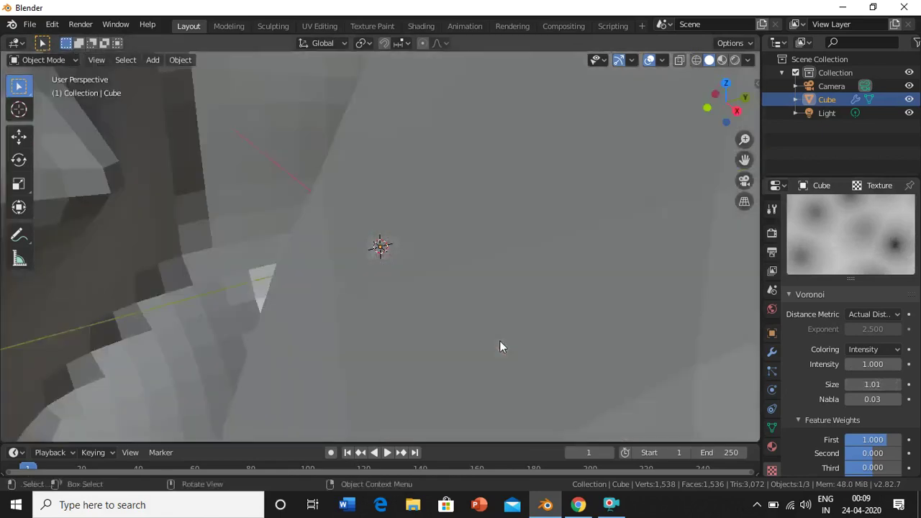
{"action": "scroll", "coordinate": [499, 347], "scroll_direction": "down", "scroll_amount": 4}
{"action": "scroll", "coordinate": [499, 347], "scroll_direction": "down", "scroll_amount": 1}
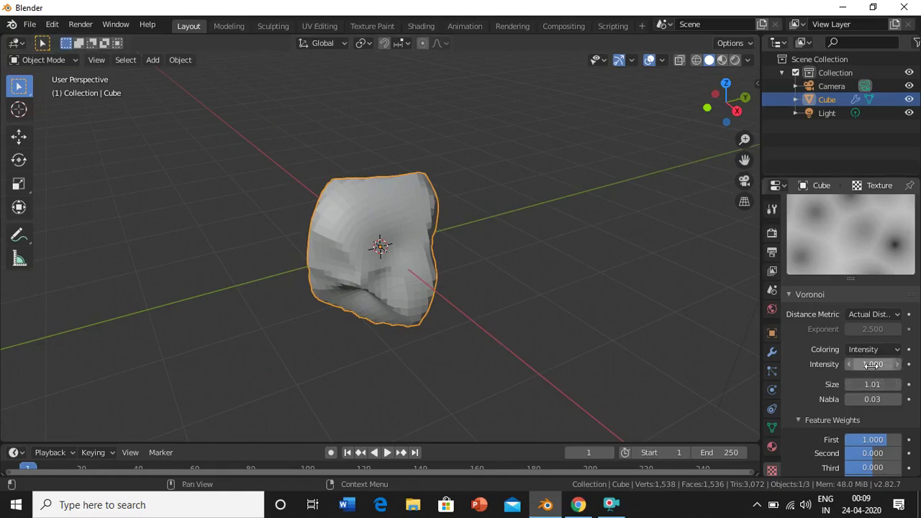
{"action": "scroll", "coordinate": [843, 438], "scroll_direction": "down", "scroll_amount": 2}
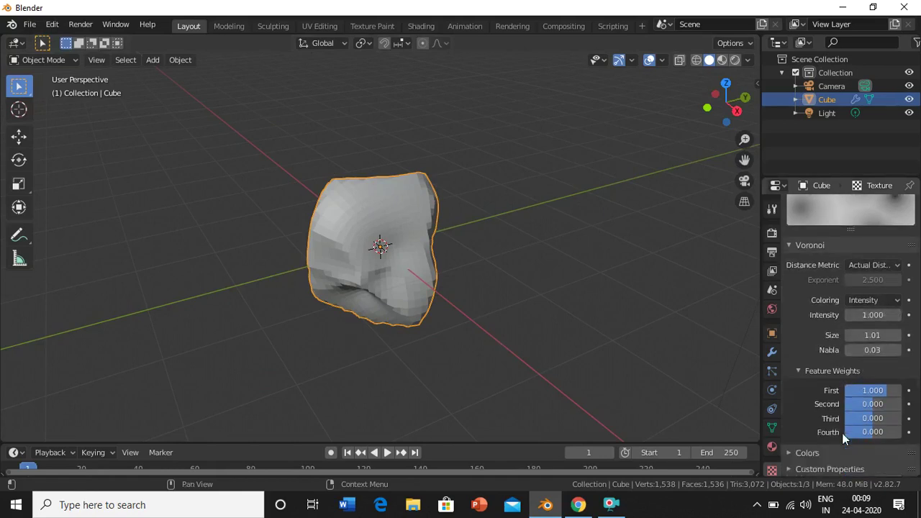
{"action": "scroll", "coordinate": [842, 433], "scroll_direction": "up", "scroll_amount": 3}
{"action": "scroll", "coordinate": [842, 428], "scroll_direction": "up", "scroll_amount": 1}
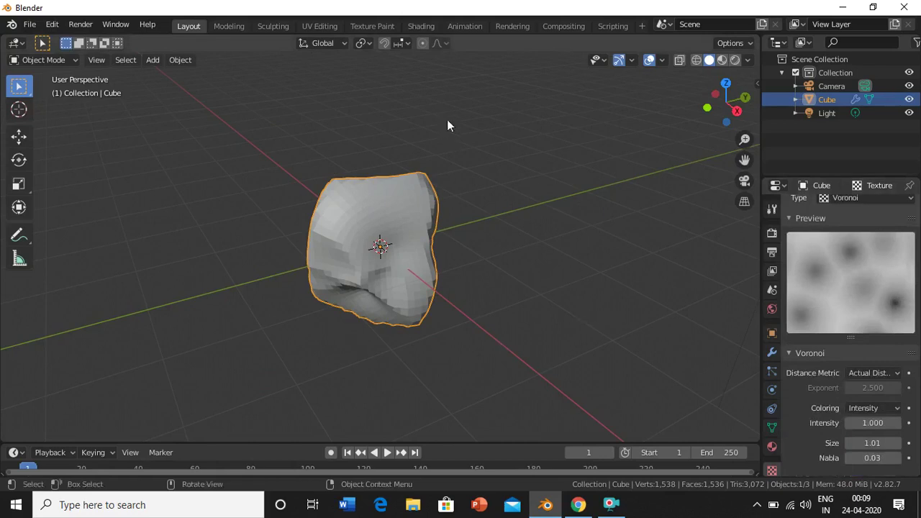
In the Shading workspace, launch Node Wrangler's Principled Texture Setup with Ctrl+Shift+T.
{"action": "left_click", "coordinate": [421, 26]}
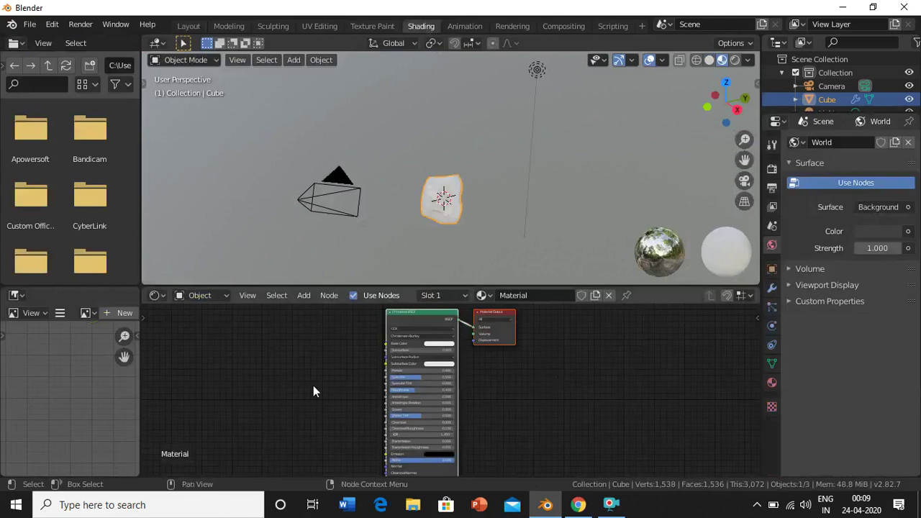
{"action": "key", "text": "ctrl+shift"}
{"action": "key", "text": "ctrl+shift+t"}
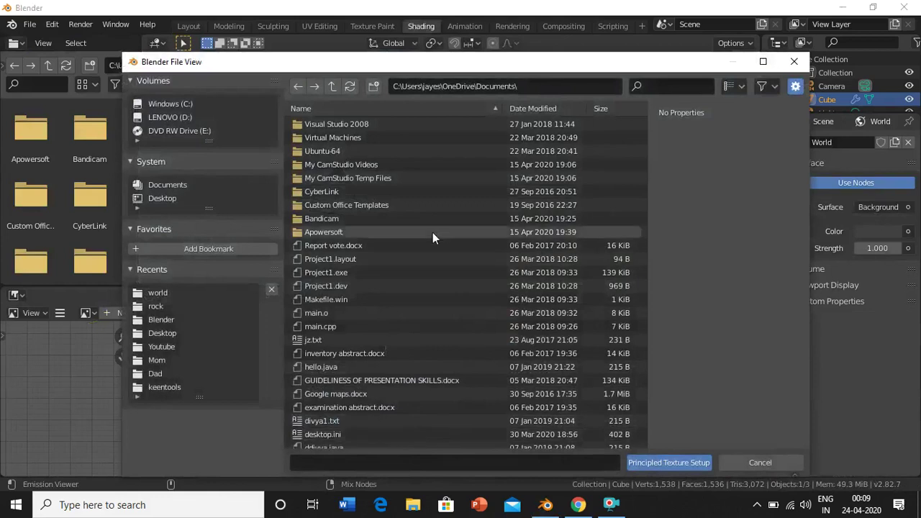
Browse in the file view to the Desktop\rock texture folder.
{"action": "left_click", "coordinate": [183, 104]}
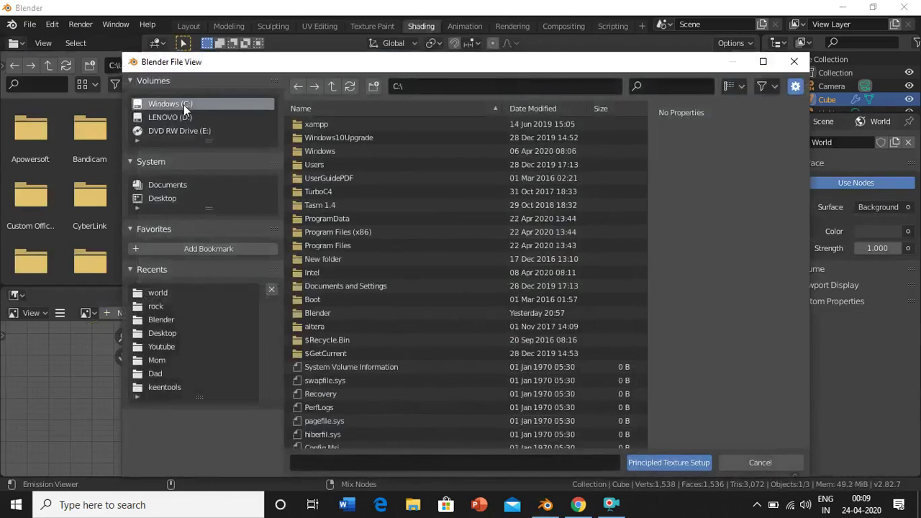
{"action": "left_click", "coordinate": [166, 199]}
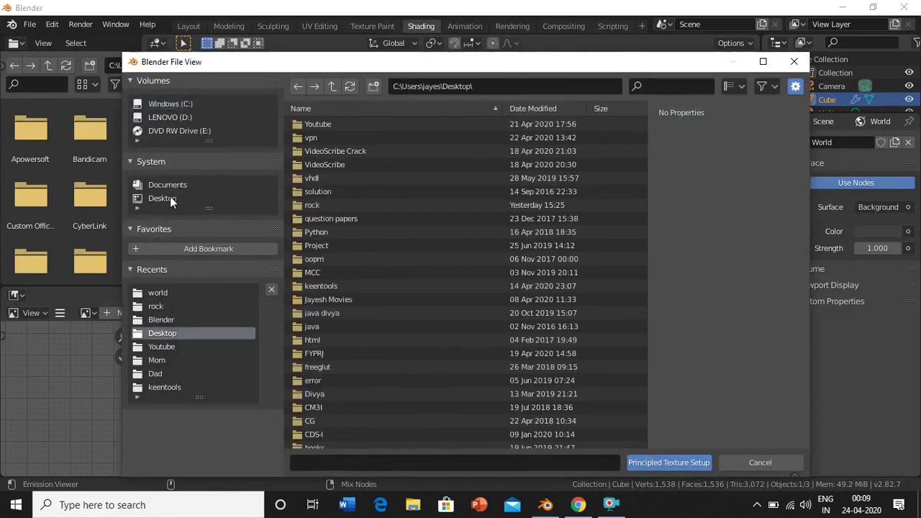
{"action": "scroll", "coordinate": [468, 352], "scroll_direction": "down", "scroll_amount": 10}
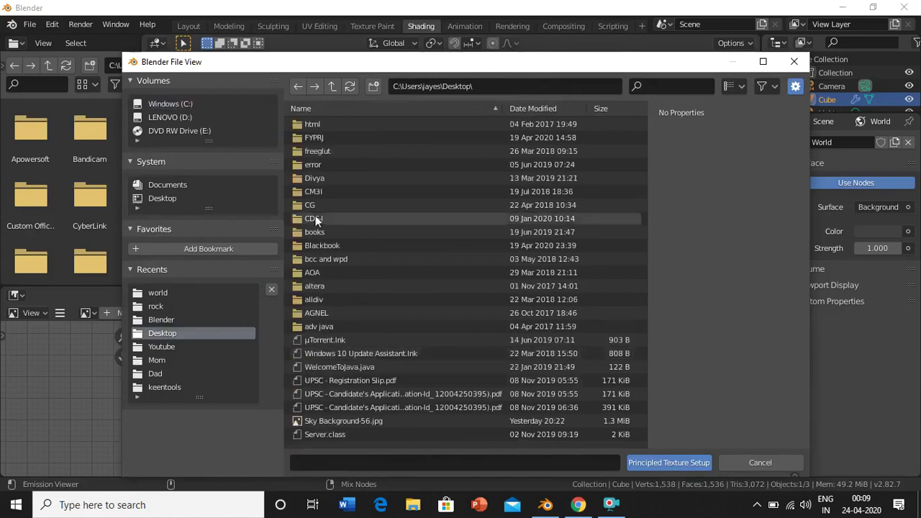
{"action": "scroll", "coordinate": [412, 195], "scroll_direction": "up", "scroll_amount": 5}
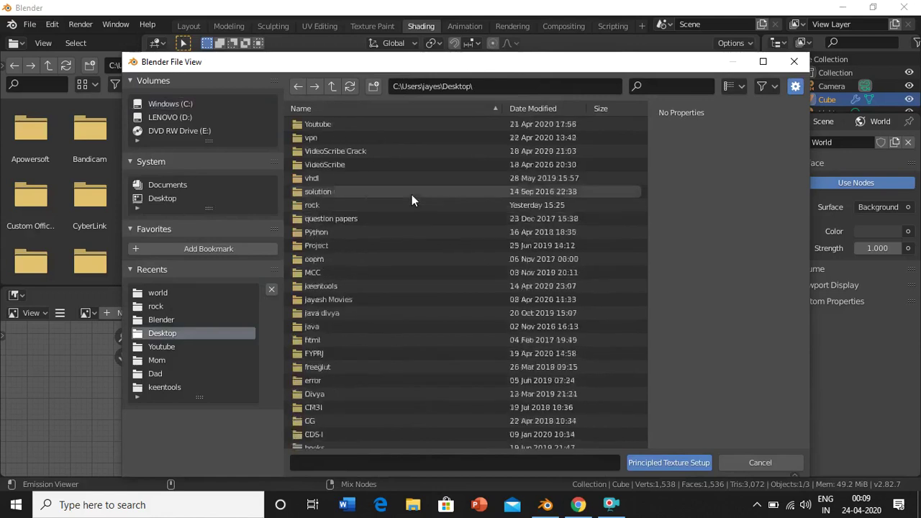
{"action": "scroll", "coordinate": [412, 195], "scroll_direction": "down", "scroll_amount": 2}
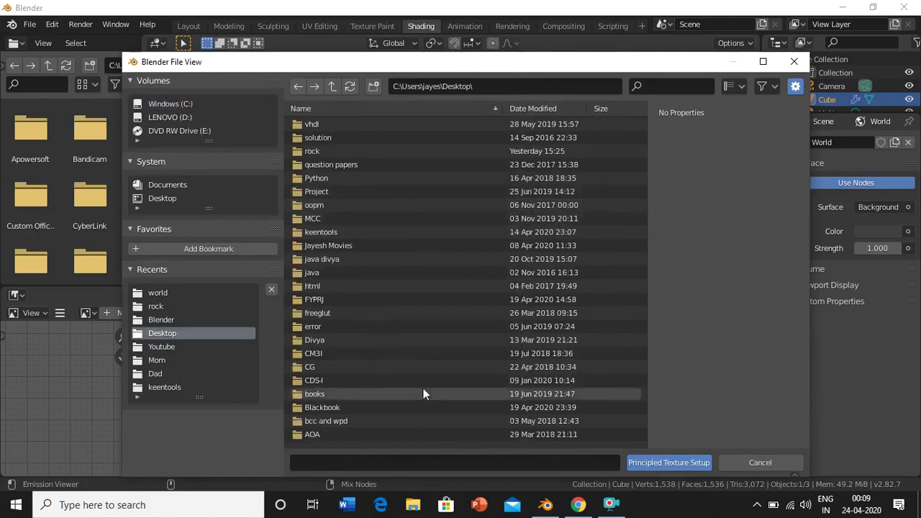
{"action": "scroll", "coordinate": [423, 388], "scroll_direction": "down", "scroll_amount": 6}
{"action": "scroll", "coordinate": [423, 387], "scroll_direction": "down", "scroll_amount": 1}
{"action": "scroll", "coordinate": [387, 209], "scroll_direction": "up", "scroll_amount": 5}
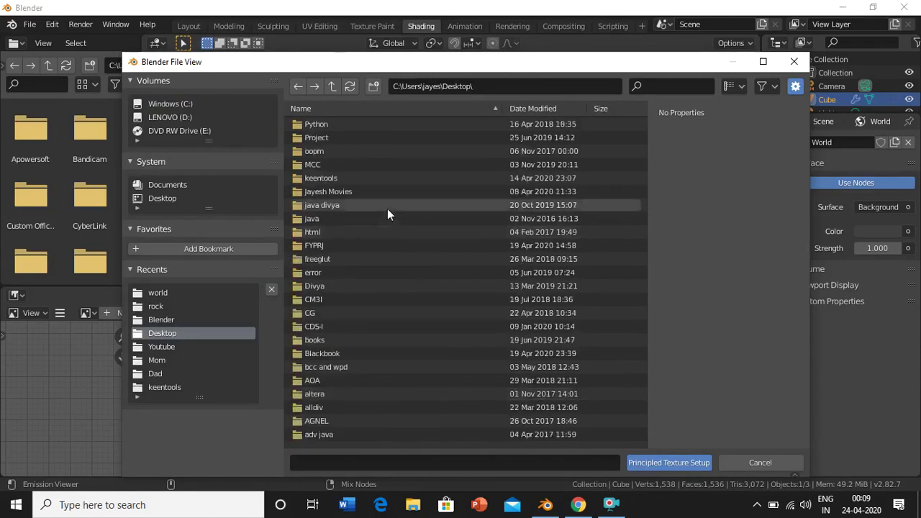
{"action": "scroll", "coordinate": [387, 209], "scroll_direction": "up", "scroll_amount": 1}
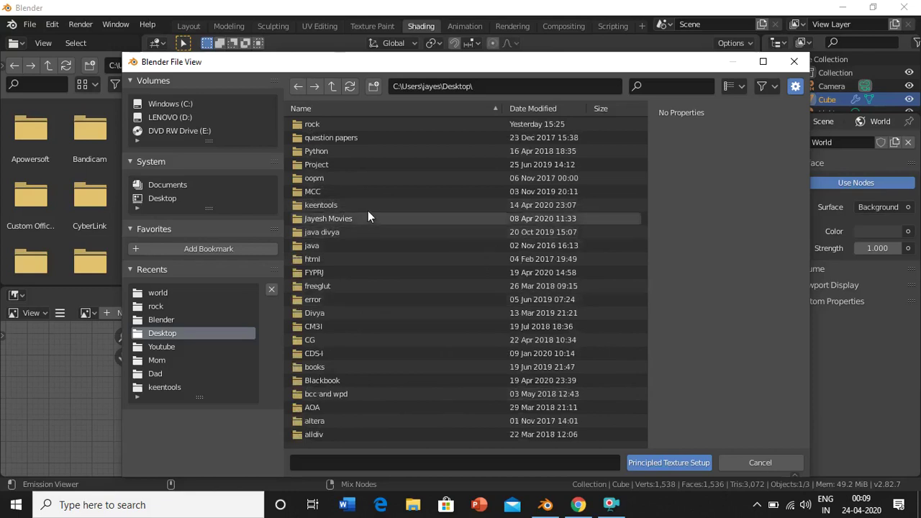
{"action": "double_click", "coordinate": [346, 124]}
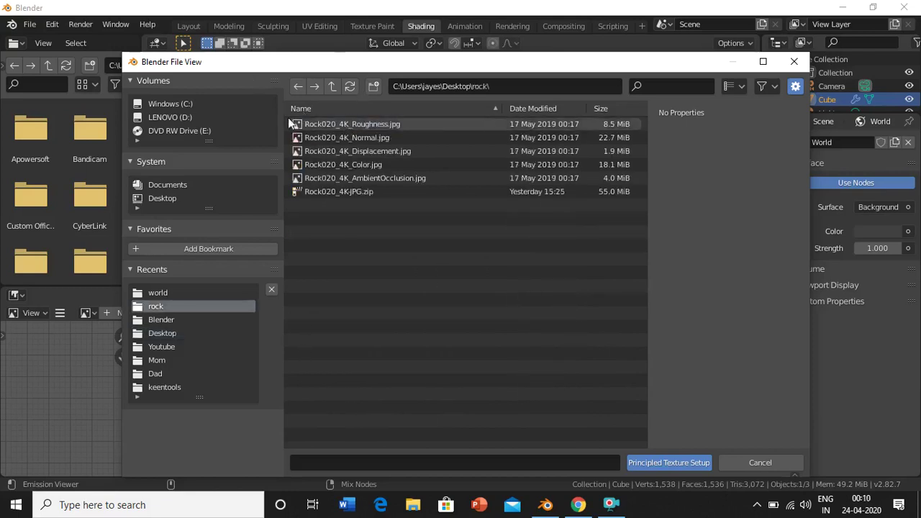
Build material nodes from the five Rock020 roughness, normal, color, displacement and AO images.
{"action": "left_click", "coordinate": [309, 125]}
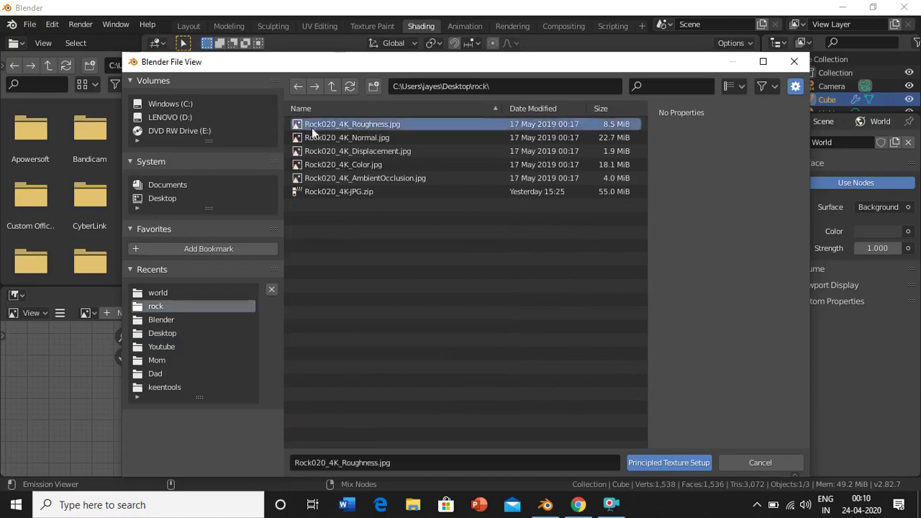
{"action": "left_click", "coordinate": [324, 164], "text": "shift"}
{"action": "left_click", "coordinate": [393, 151], "text": "shift"}
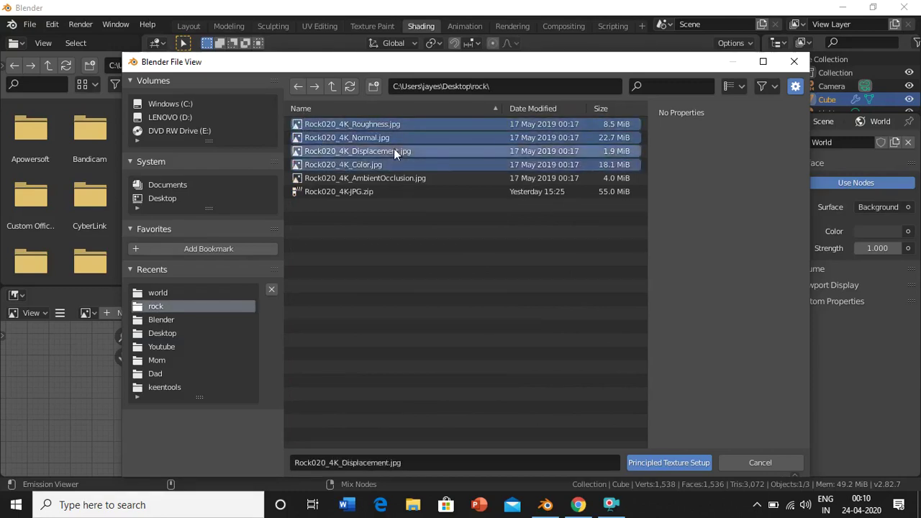
{"action": "left_click", "coordinate": [399, 178], "text": "shift"}
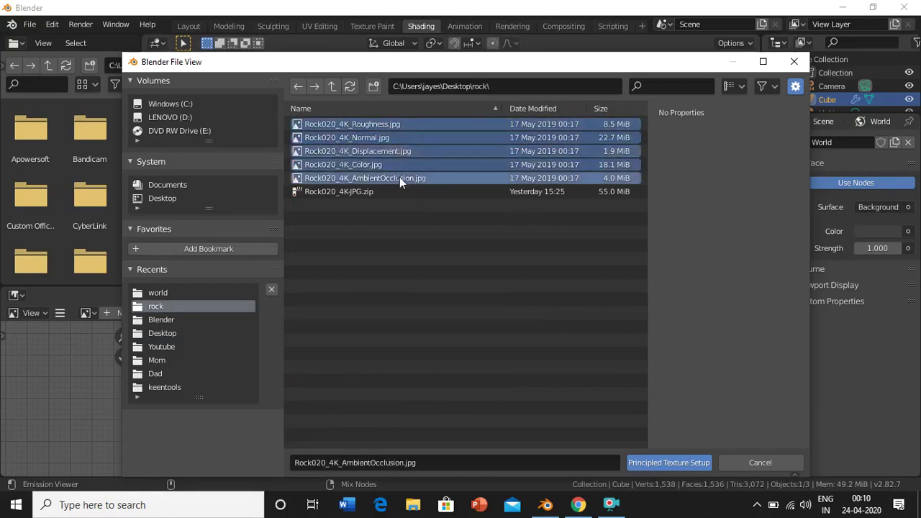
{"action": "left_click", "coordinate": [670, 462]}
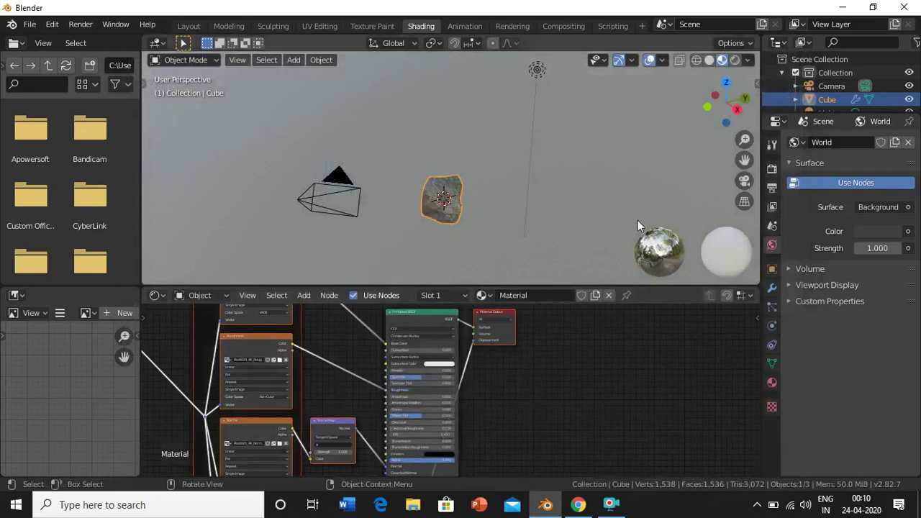
Back in the Layout workspace, view the textured rock in Rendered shading from another angle.
{"action": "left_click", "coordinate": [193, 27]}
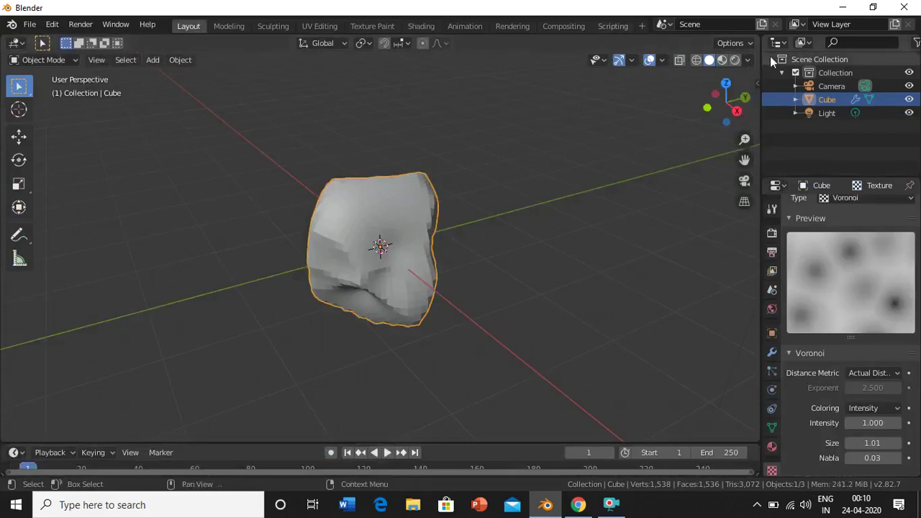
{"action": "left_click", "coordinate": [735, 60]}
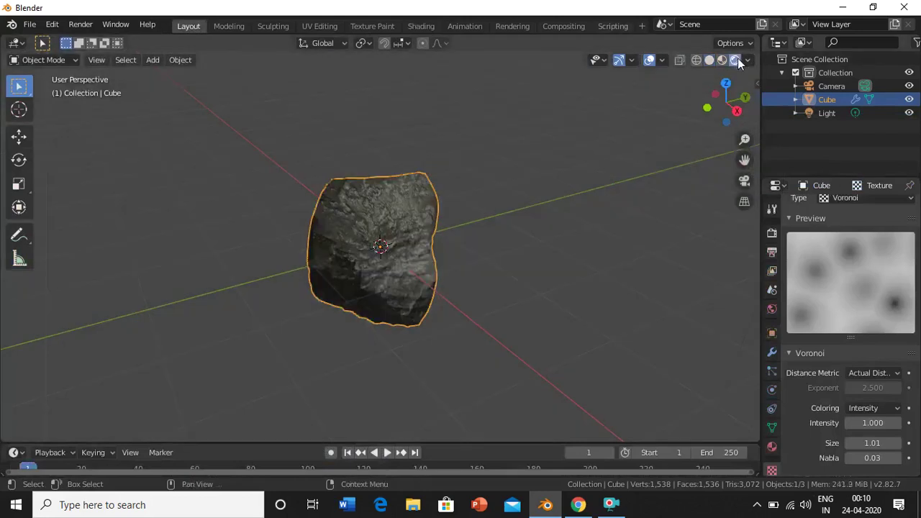
{"action": "left_click_drag", "start_coordinate": [723, 109], "coordinate": [702, 180]}
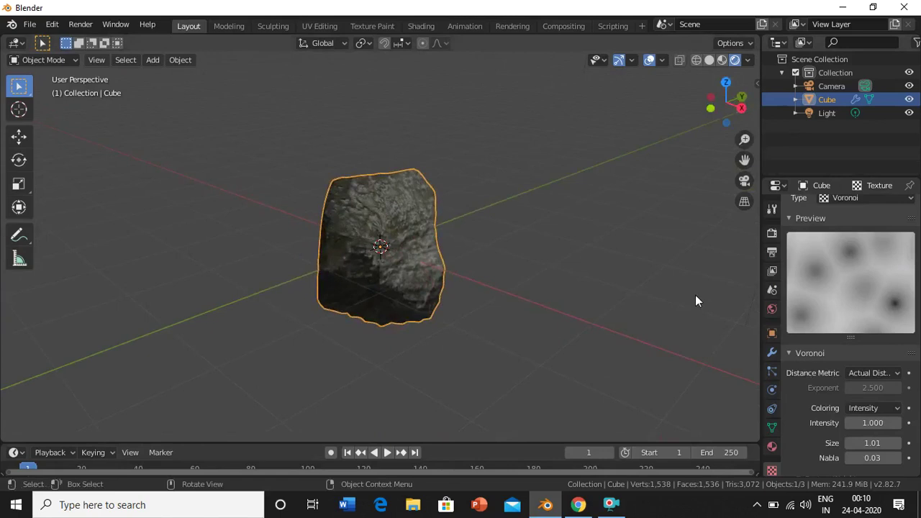
Set the World Color input to an Environment Texture and browse for its image.
{"action": "left_click", "coordinate": [772, 310]}
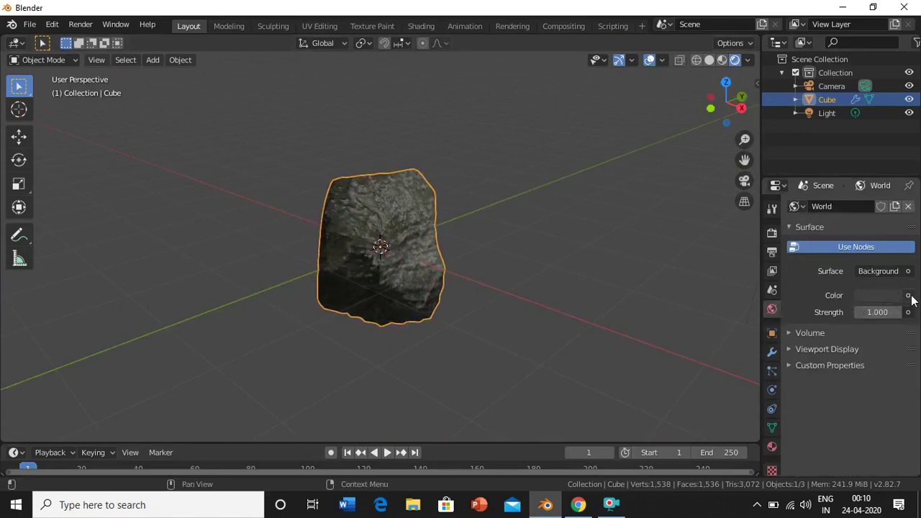
{"action": "left_click", "coordinate": [908, 296]}
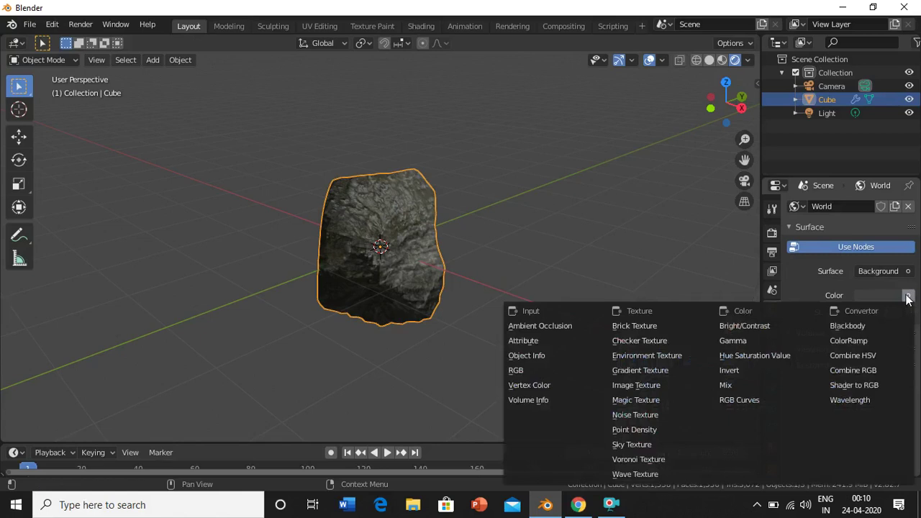
{"action": "left_click", "coordinate": [674, 355]}
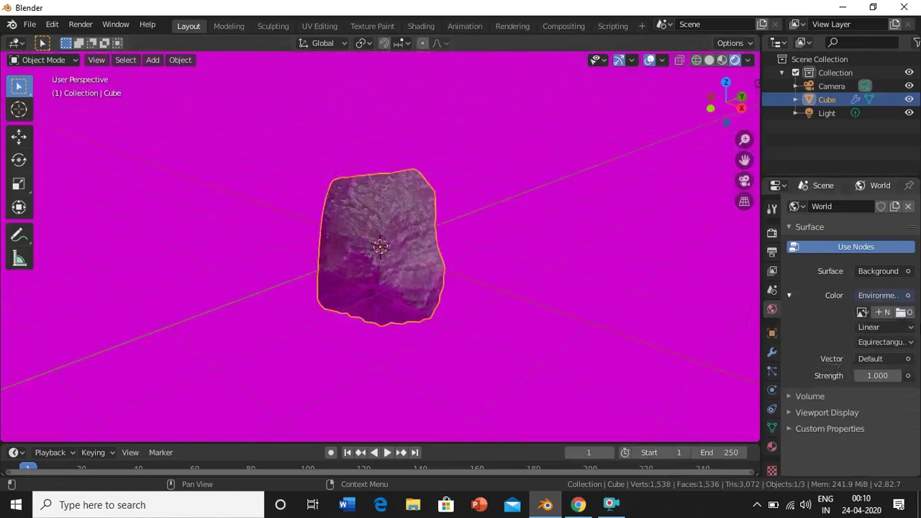
{"action": "left_click", "coordinate": [901, 313]}
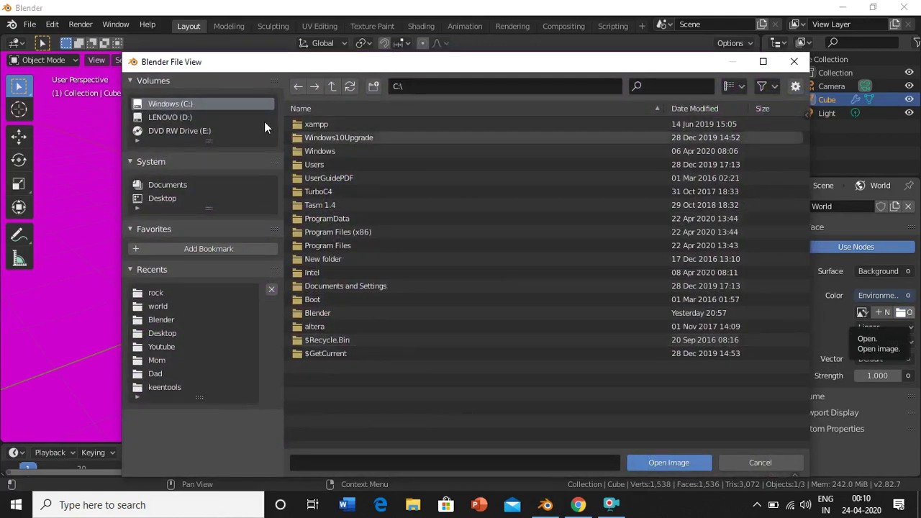
Load forest.exr from Blender 2.82's datafiles\studiolights\world folder as the environment image.
{"action": "left_click", "coordinate": [350, 247]}
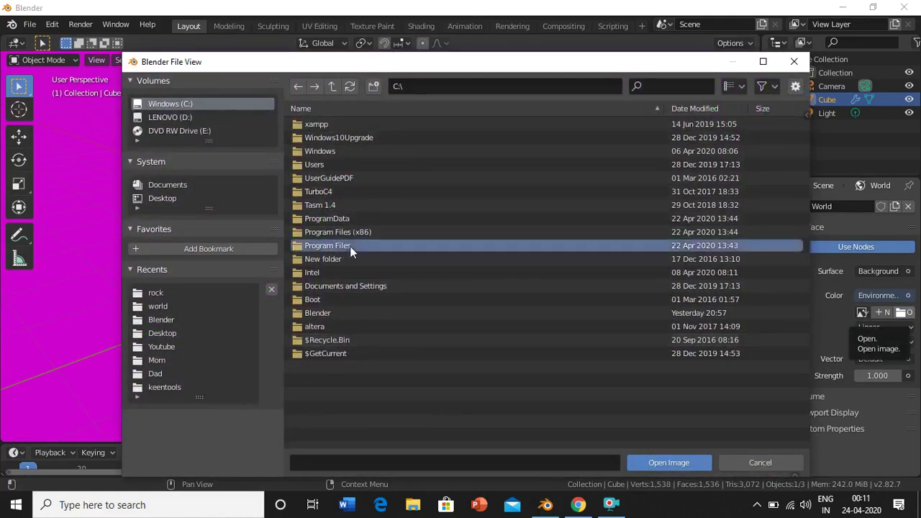
{"action": "left_click", "coordinate": [350, 246]}
{"action": "scroll", "coordinate": [383, 367], "scroll_direction": "down", "scroll_amount": 5}
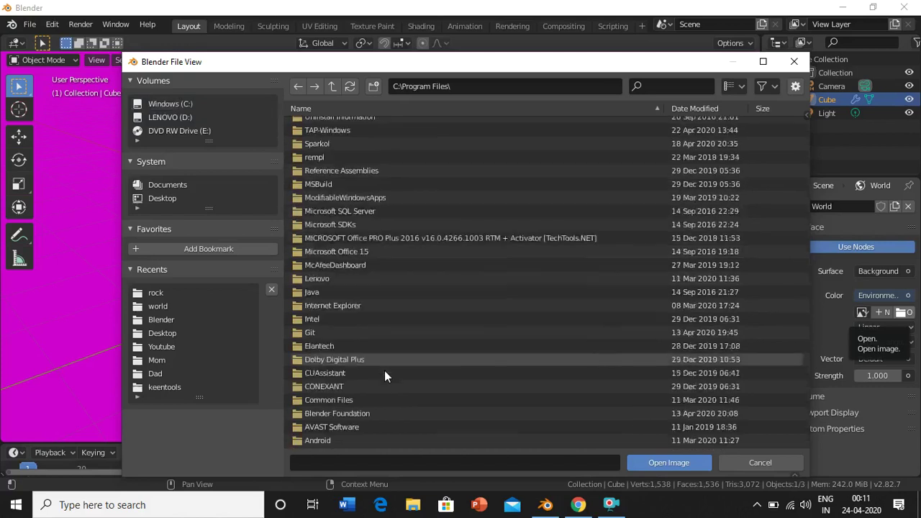
{"action": "double_click", "coordinate": [375, 415]}
{"action": "double_click", "coordinate": [365, 125]}
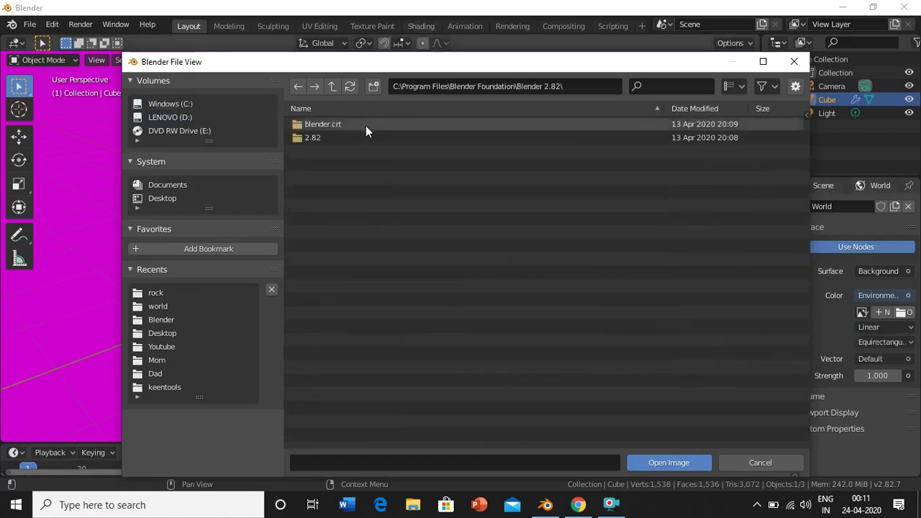
{"action": "double_click", "coordinate": [352, 137]}
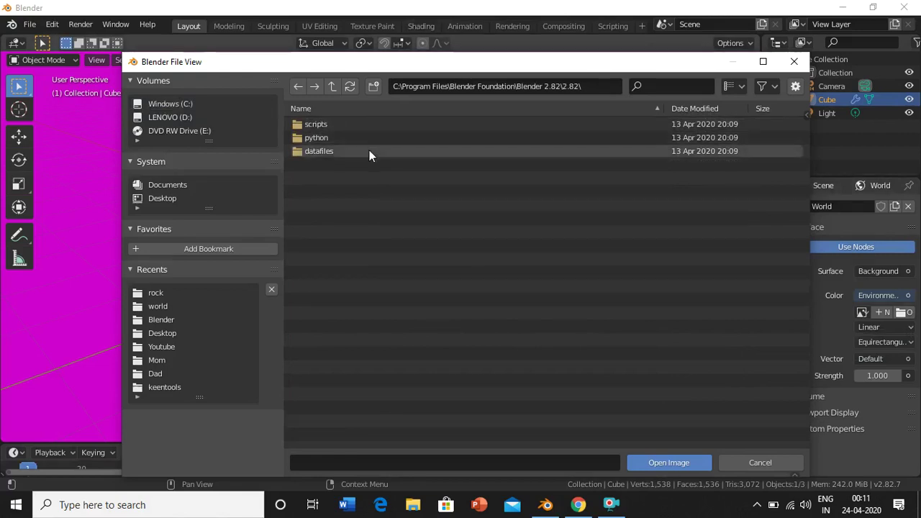
{"action": "double_click", "coordinate": [369, 152]}
{"action": "double_click", "coordinate": [385, 139]}
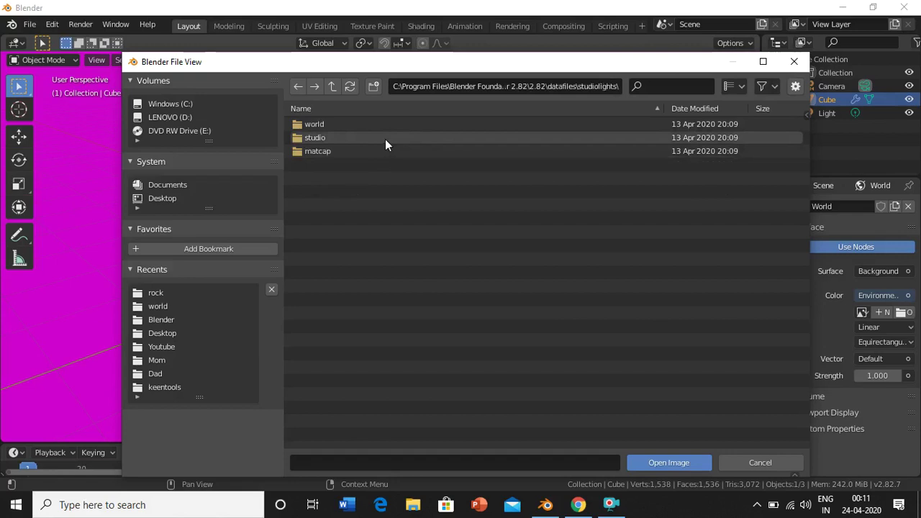
{"action": "double_click", "coordinate": [378, 124]}
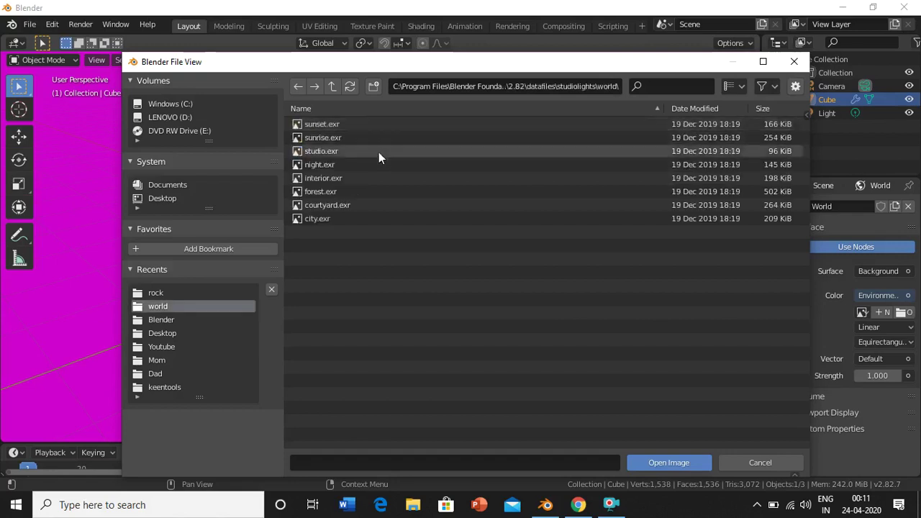
{"action": "left_click", "coordinate": [407, 194]}
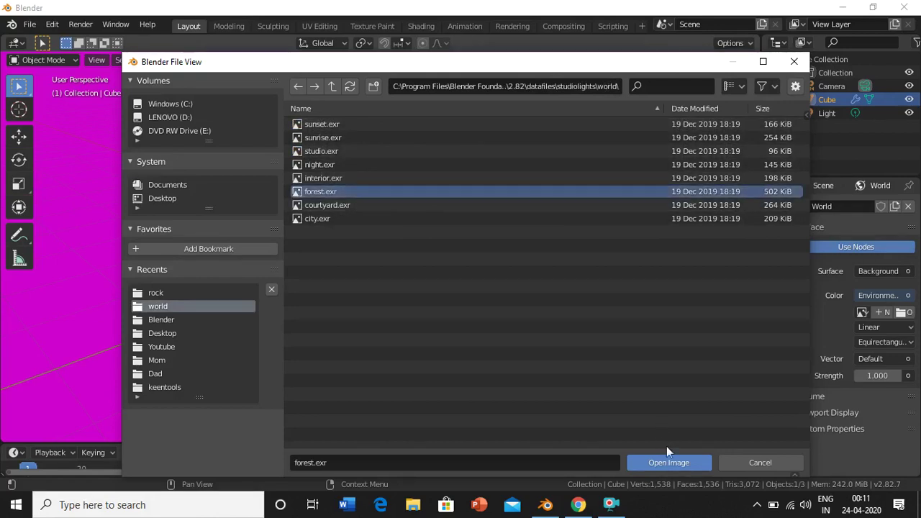
{"action": "left_click", "coordinate": [668, 463]}
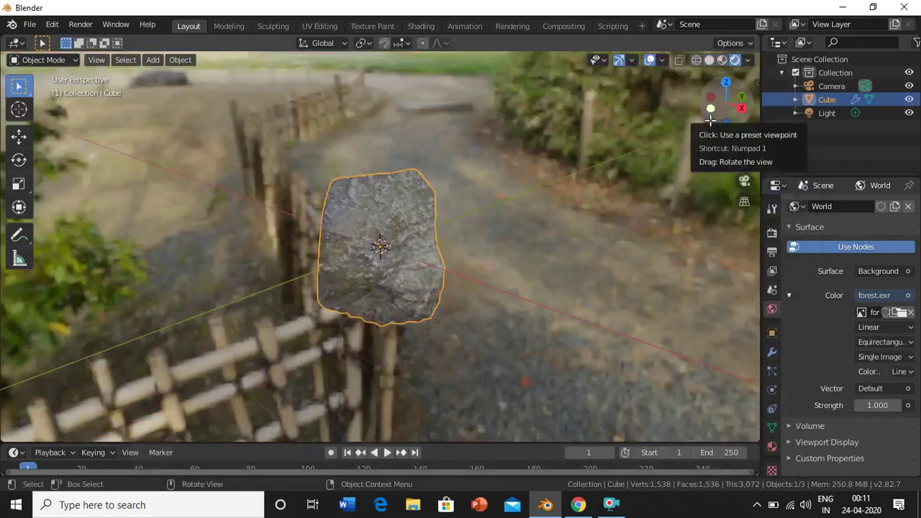
Turn off viewport overlays so the rock shows cleanly against the forest.
{"action": "mouse_move", "coordinate": [715, 103]}
{"action": "left_mouse_down"}
{"action": "mouse_move", "coordinate": [741, 108]}
{"action": "mouse_move", "coordinate": [652, 70]}
{"action": "left_mouse_up"}
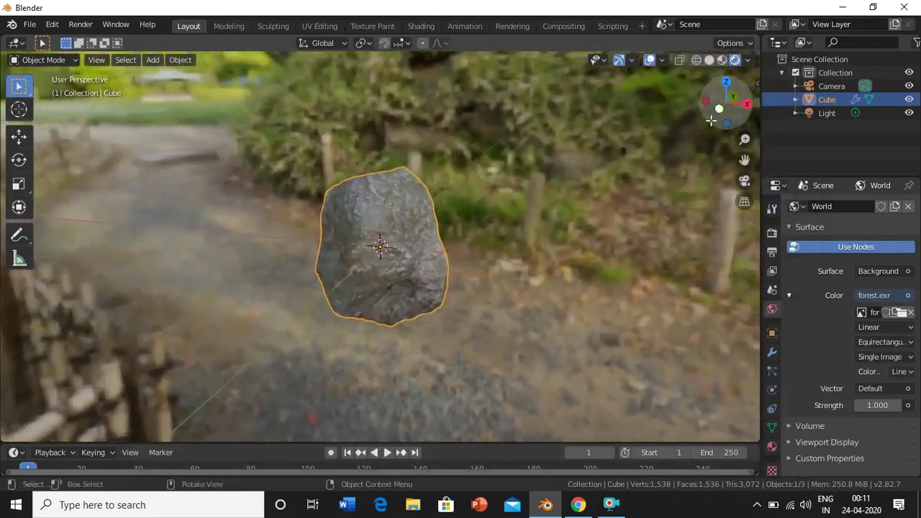
{"action": "left_click", "coordinate": [652, 61]}
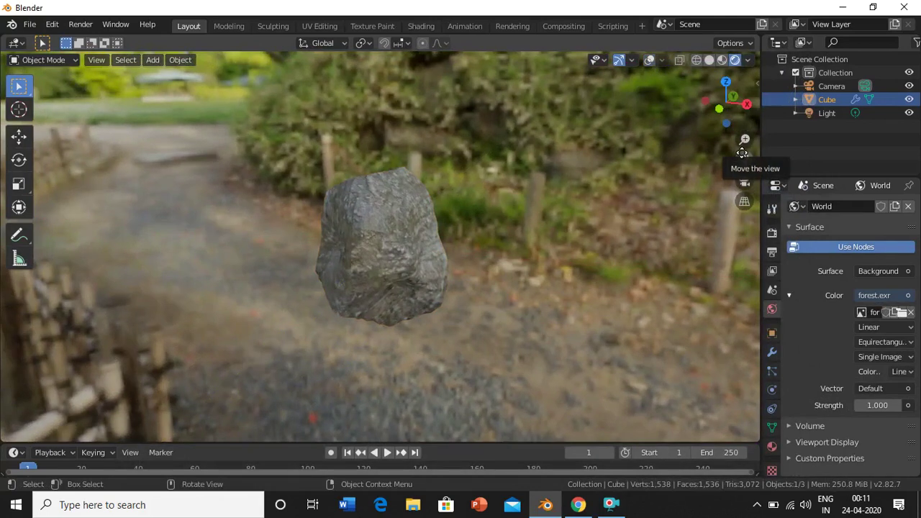
{"action": "mouse_move", "coordinate": [724, 99]}
{"action": "left_mouse_down"}
{"action": "mouse_move", "coordinate": [749, 108]}
{"action": "mouse_move", "coordinate": [677, 200]}
{"action": "left_mouse_up"}
{"action": "scroll", "coordinate": [677, 200], "scroll_direction": "down", "scroll_amount": 3}
{"action": "scroll", "coordinate": [677, 200], "scroll_direction": "down", "scroll_amount": 2}
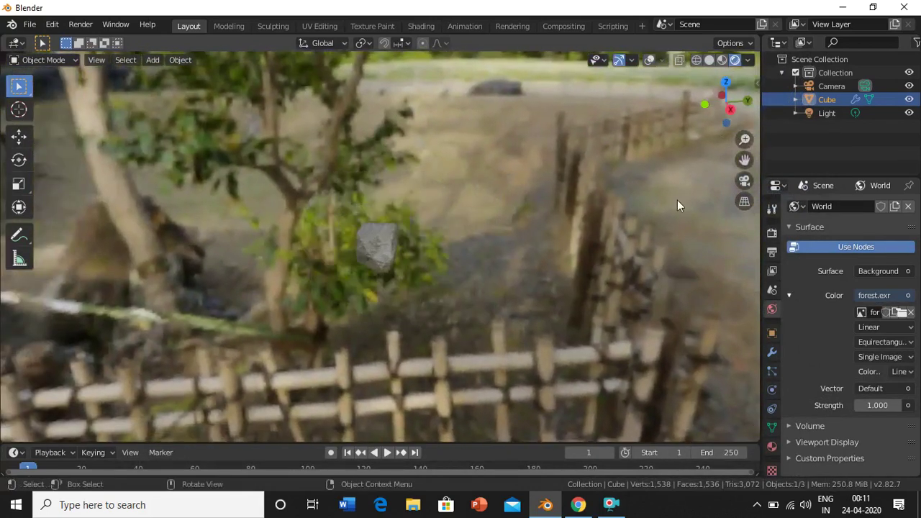
{"action": "scroll", "coordinate": [677, 203], "scroll_direction": "up", "scroll_amount": 4}
Orbit and zoom to view the rock from several angles against the forest path.
{"action": "mouse_move", "coordinate": [719, 118]}
{"action": "left_mouse_down"}
{"action": "mouse_move", "coordinate": [756, 110]}
{"action": "mouse_move", "coordinate": [586, 191]}
{"action": "left_mouse_up"}
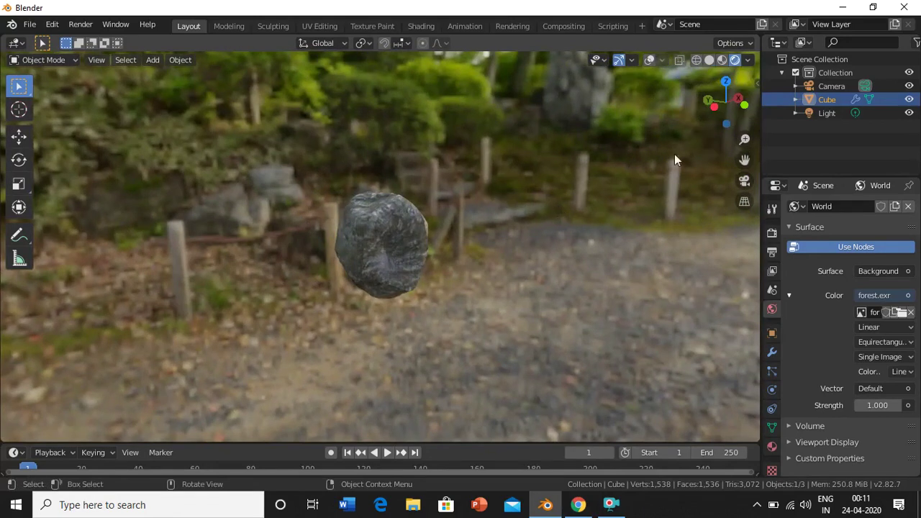
{"action": "mouse_move", "coordinate": [719, 115]}
{"action": "left_mouse_down"}
{"action": "mouse_move", "coordinate": [748, 111]}
{"action": "mouse_move", "coordinate": [712, 118]}
{"action": "left_mouse_up"}
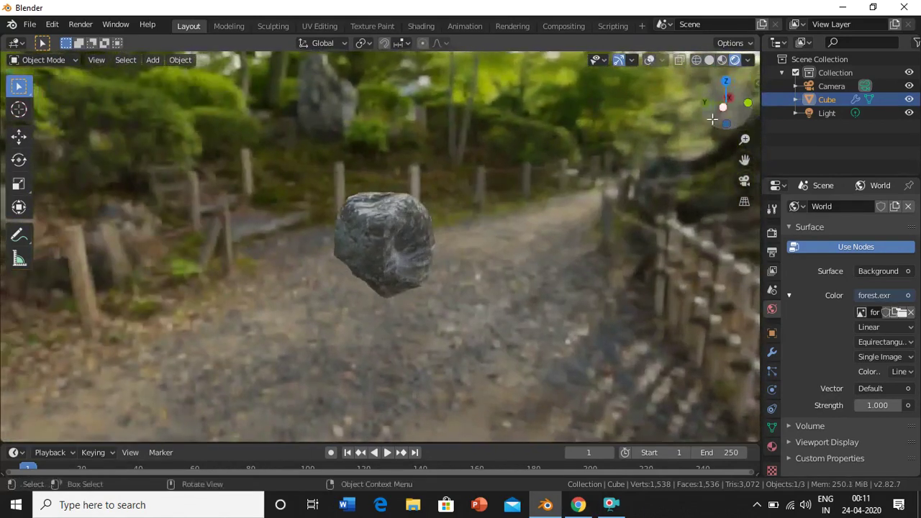
{"action": "scroll", "coordinate": [557, 212], "scroll_direction": "up", "scroll_amount": 3}
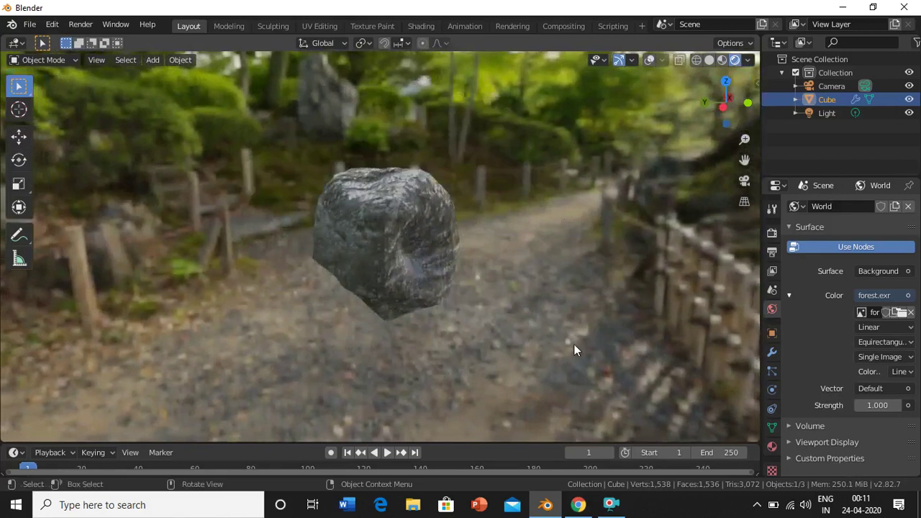
{"action": "left_click", "coordinate": [616, 505]}
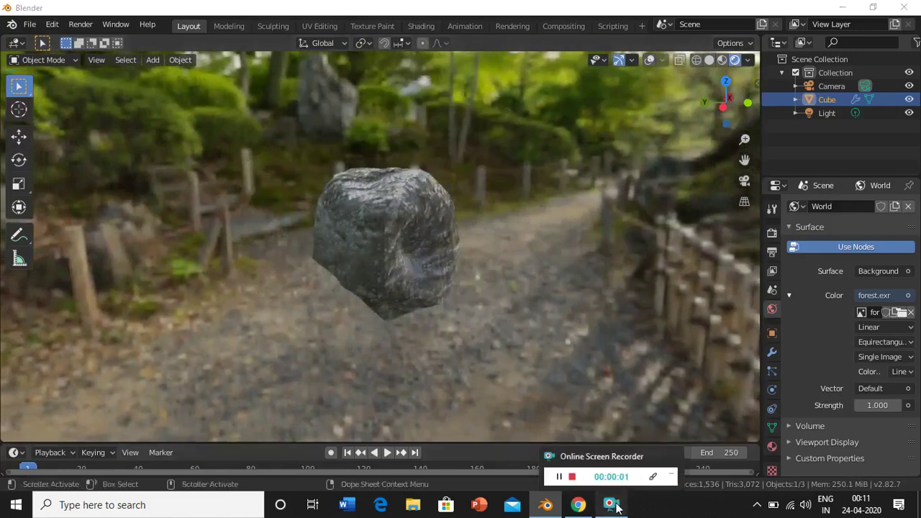
{"action": "left_click", "coordinate": [616, 506]}
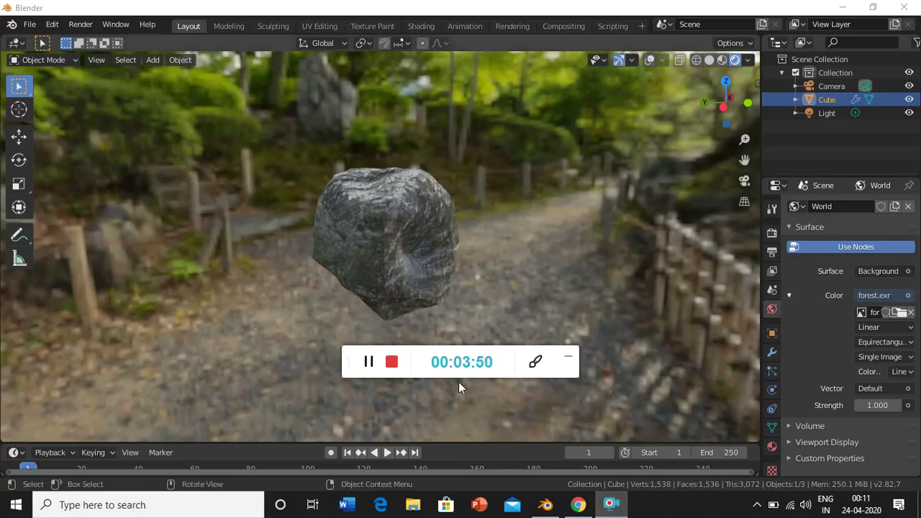